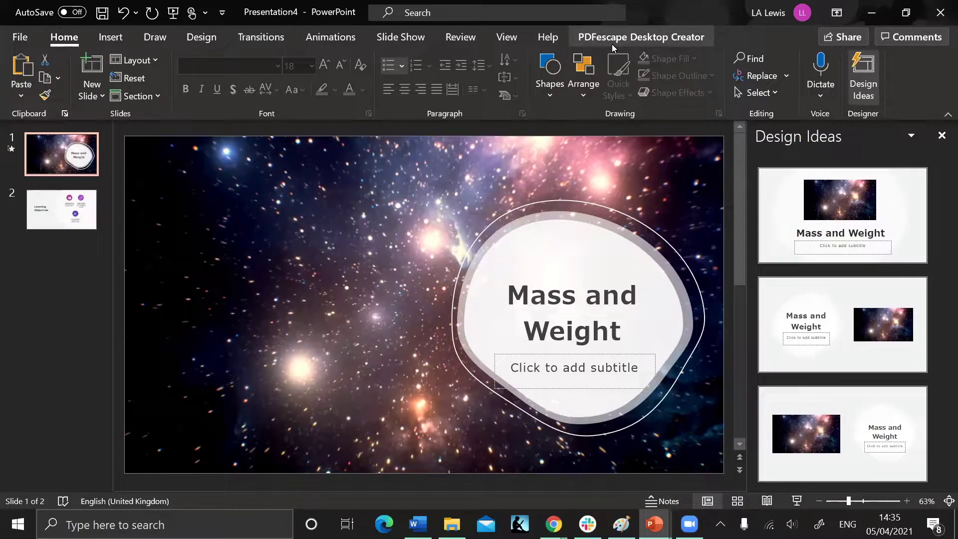
- Go to slide 2, 'Learning Objectives', from the title slide
{"action": "left_click", "coordinate": [54, 212]}
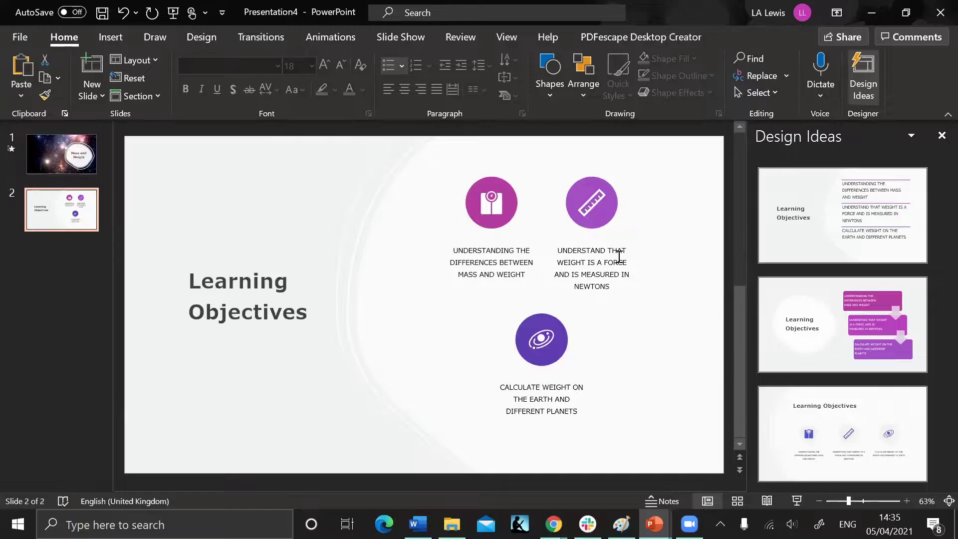
- Add a blank slide 3 and handwrite the first line saying mass is measured in kg
{"action": "left_click", "coordinate": [97, 97]}
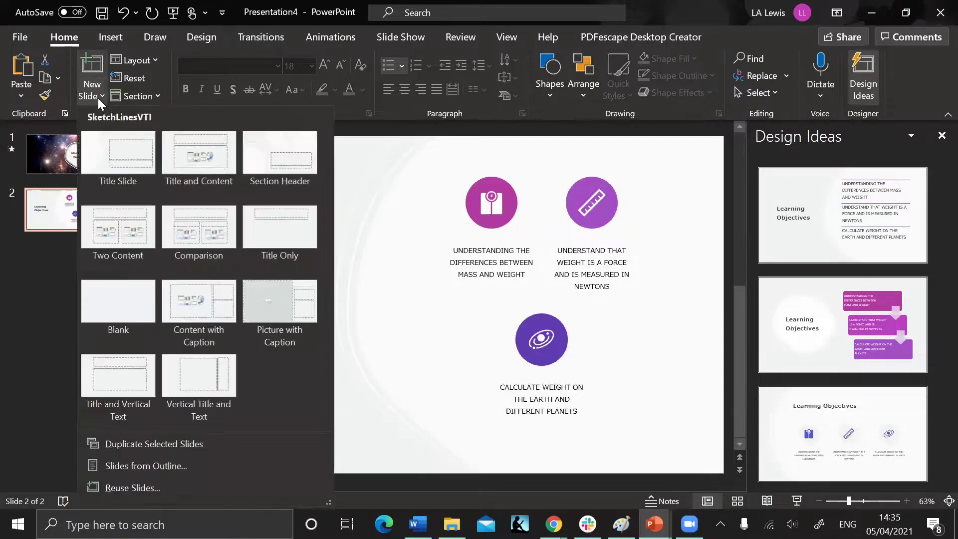
{"action": "left_click", "coordinate": [139, 298]}
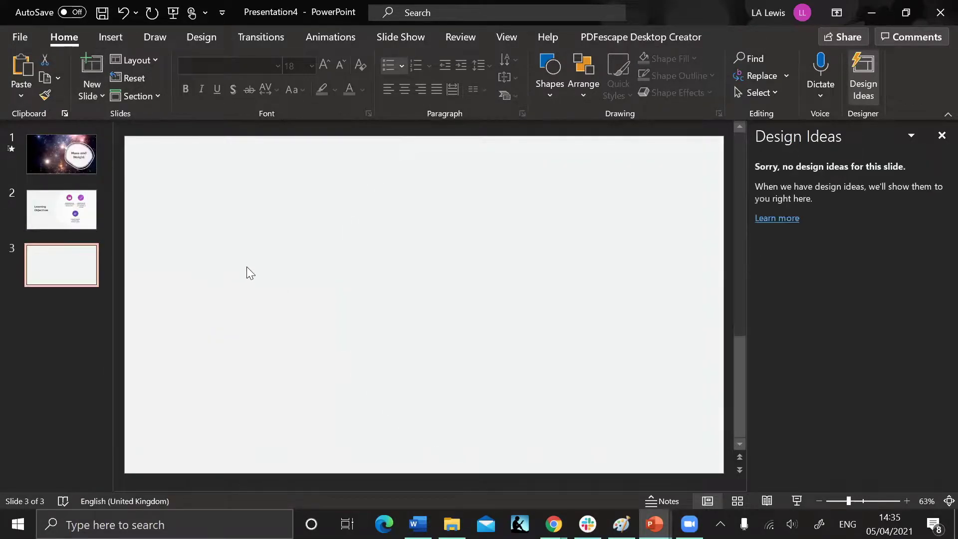
{"action": "mouse_move", "coordinate": [214, 210]}
{"action": "left_mouse_down"}
{"action": "mouse_move", "coordinate": [211, 184]}
{"action": "mouse_move", "coordinate": [233, 206]}
{"action": "mouse_move", "coordinate": [263, 201]}
{"action": "left_mouse_up"}
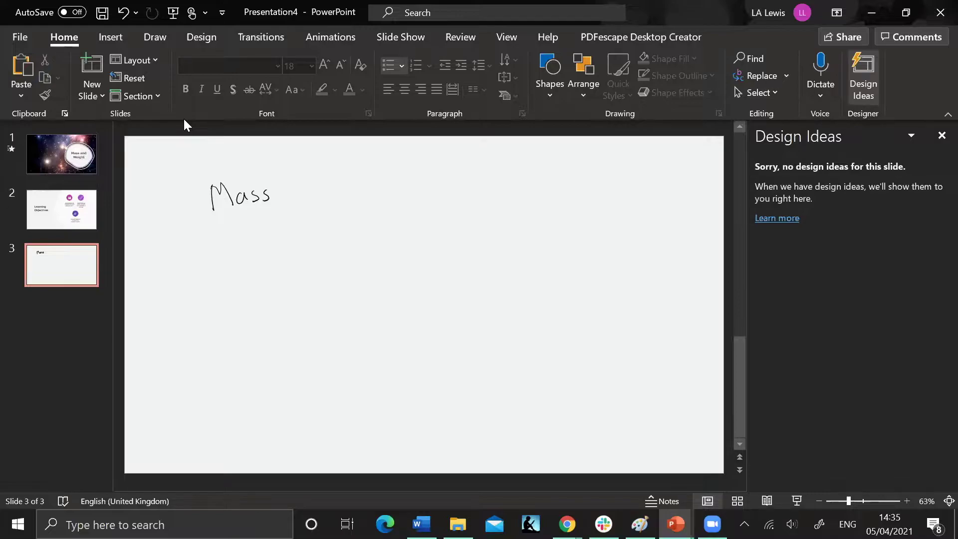
{"action": "left_click", "coordinate": [290, 184]}
{"action": "mouse_move", "coordinate": [306, 189]}
{"action": "left_mouse_down"}
{"action": "mouse_move", "coordinate": [299, 200]}
{"action": "mouse_move", "coordinate": [367, 194]}
{"action": "mouse_move", "coordinate": [417, 186]}
{"action": "mouse_move", "coordinate": [435, 170]}
{"action": "mouse_move", "coordinate": [458, 187]}
{"action": "mouse_move", "coordinate": [506, 178]}
{"action": "mouse_move", "coordinate": [497, 201]}
{"action": "left_mouse_up"}
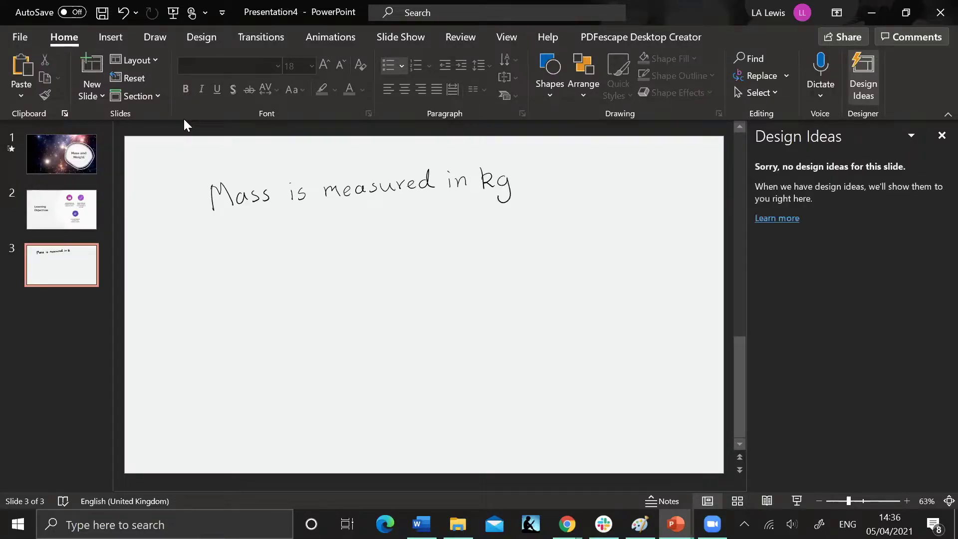
- Handwrite 'mass is the amount of matter in an object' on the next lines
{"action": "mouse_move", "coordinate": [251, 241]}
{"action": "left_mouse_down"}
{"action": "mouse_move", "coordinate": [257, 230]}
{"action": "mouse_move", "coordinate": [288, 238]}
{"action": "mouse_move", "coordinate": [367, 217]}
{"action": "left_mouse_up"}
{"action": "mouse_move", "coordinate": [371, 212]}
{"action": "left_mouse_down"}
{"action": "mouse_move", "coordinate": [383, 226]}
{"action": "mouse_move", "coordinate": [496, 207]}
{"action": "mouse_move", "coordinate": [499, 225]}
{"action": "mouse_move", "coordinate": [504, 210]}
{"action": "mouse_move", "coordinate": [561, 202]}
{"action": "left_mouse_up"}
{"action": "mouse_move", "coordinate": [550, 193]}
{"action": "left_mouse_down"}
{"action": "mouse_move", "coordinate": [565, 189]}
{"action": "mouse_move", "coordinate": [573, 203]}
{"action": "left_mouse_up"}
{"action": "left_click_drag", "start_coordinate": [577, 202], "coordinate": [588, 190]}
{"action": "mouse_move", "coordinate": [256, 259]}
{"action": "left_mouse_down"}
{"action": "mouse_move", "coordinate": [256, 266]}
{"action": "mouse_move", "coordinate": [255, 250]}
{"action": "left_mouse_up"}
{"action": "mouse_move", "coordinate": [264, 264]}
{"action": "left_mouse_down"}
{"action": "mouse_move", "coordinate": [347, 251]}
{"action": "mouse_move", "coordinate": [369, 265]}
{"action": "mouse_move", "coordinate": [386, 247]}
{"action": "mouse_move", "coordinate": [387, 255]}
{"action": "left_mouse_up"}
{"action": "left_click_drag", "start_coordinate": [402, 246], "coordinate": [408, 253]}
{"action": "left_click_drag", "start_coordinate": [404, 246], "coordinate": [413, 242]}
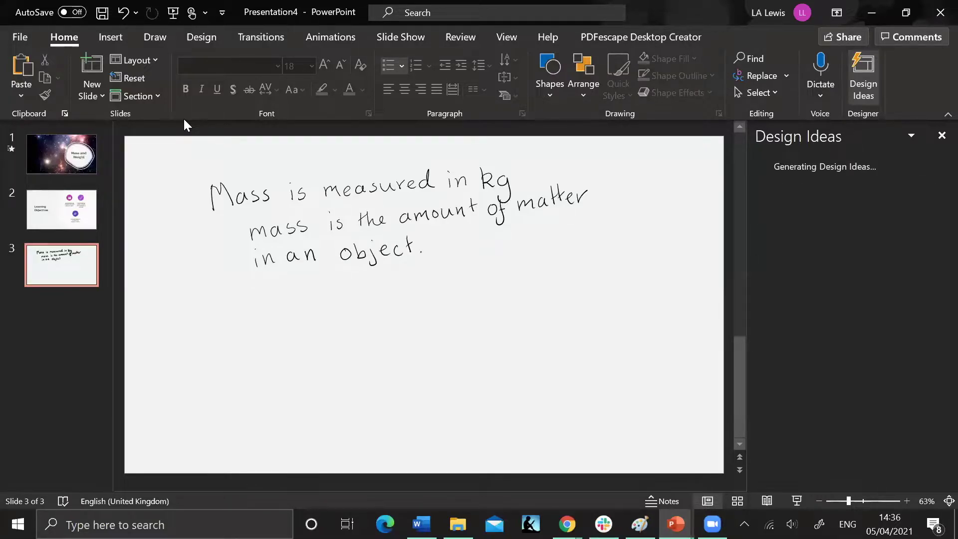
- Begin a fourth handwritten line, 'It is the same every…'
{"action": "mouse_move", "coordinate": [266, 293]}
{"action": "left_mouse_down"}
{"action": "mouse_move", "coordinate": [288, 292]}
{"action": "mouse_move", "coordinate": [276, 308]}
{"action": "mouse_move", "coordinate": [288, 306]}
{"action": "left_mouse_up"}
{"action": "mouse_move", "coordinate": [291, 287]}
{"action": "left_mouse_down"}
{"action": "mouse_move", "coordinate": [293, 305]}
{"action": "mouse_move", "coordinate": [299, 292]}
{"action": "left_mouse_up"}
{"action": "mouse_move", "coordinate": [316, 292]}
{"action": "left_mouse_down"}
{"action": "mouse_move", "coordinate": [316, 303]}
{"action": "mouse_move", "coordinate": [358, 284]}
{"action": "left_mouse_up"}
{"action": "mouse_move", "coordinate": [357, 277]}
{"action": "left_mouse_down"}
{"action": "mouse_move", "coordinate": [367, 295]}
{"action": "mouse_move", "coordinate": [444, 272]}
{"action": "mouse_move", "coordinate": [494, 265]}
{"action": "mouse_move", "coordinate": [508, 275]}
{"action": "mouse_move", "coordinate": [514, 263]}
{"action": "left_mouse_up"}
{"action": "left_click_drag", "start_coordinate": [517, 264], "coordinate": [519, 288]}
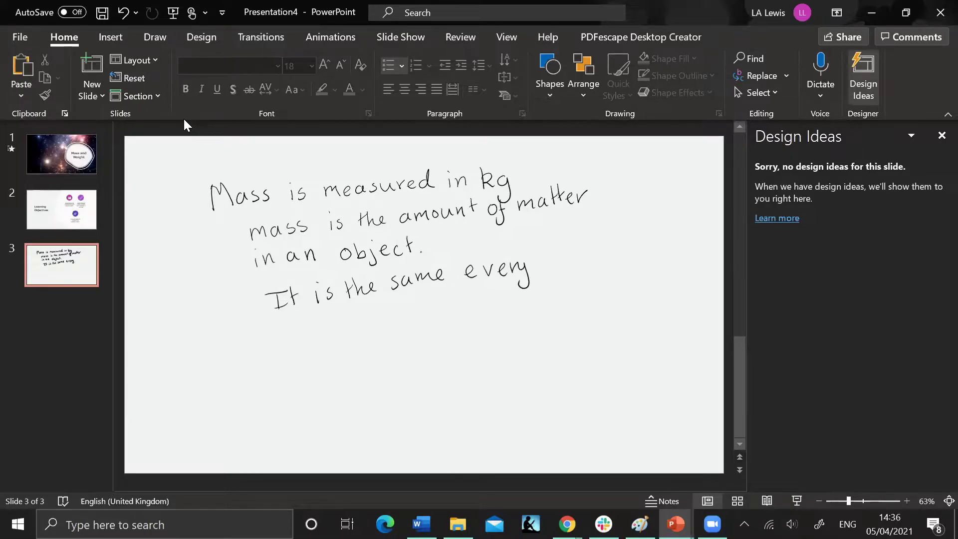
- Complete the mass line with 'everywhere in the Universe'
{"action": "left_click_drag", "start_coordinate": [531, 260], "coordinate": [581, 259]}
{"action": "left_click", "coordinate": [357, 318]}
{"action": "mouse_move", "coordinate": [359, 329]}
{"action": "left_mouse_down"}
{"action": "mouse_move", "coordinate": [361, 341]}
{"action": "mouse_move", "coordinate": [381, 337]}
{"action": "mouse_move", "coordinate": [409, 318]}
{"action": "left_mouse_up"}
{"action": "mouse_move", "coordinate": [410, 309]}
{"action": "left_mouse_down"}
{"action": "mouse_move", "coordinate": [412, 326]}
{"action": "mouse_move", "coordinate": [455, 302]}
{"action": "mouse_move", "coordinate": [481, 315]}
{"action": "mouse_move", "coordinate": [514, 299]}
{"action": "mouse_move", "coordinate": [509, 310]}
{"action": "mouse_move", "coordinate": [531, 303]}
{"action": "left_mouse_up"}
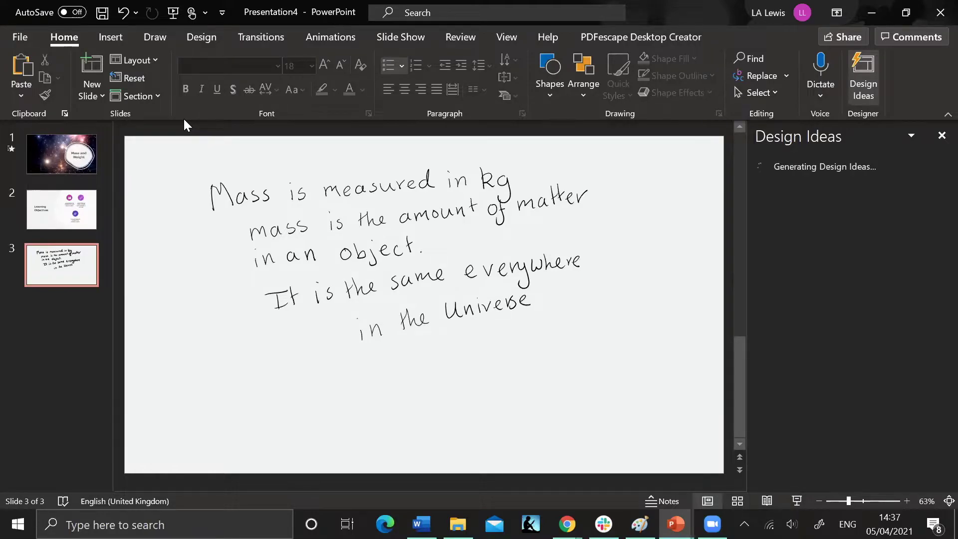
- Handwrite 'Weight is a force measured in Newtons (N)' on a new line
{"action": "mouse_move", "coordinate": [207, 374]}
{"action": "left_mouse_down"}
{"action": "mouse_move", "coordinate": [209, 392]}
{"action": "mouse_move", "coordinate": [225, 372]}
{"action": "mouse_move", "coordinate": [263, 398]}
{"action": "mouse_move", "coordinate": [277, 384]}
{"action": "left_mouse_up"}
{"action": "left_click", "coordinate": [246, 374]}
{"action": "mouse_move", "coordinate": [282, 364]}
{"action": "left_mouse_down"}
{"action": "mouse_move", "coordinate": [282, 382]}
{"action": "mouse_move", "coordinate": [288, 369]}
{"action": "left_mouse_up"}
{"action": "mouse_move", "coordinate": [303, 373]}
{"action": "left_mouse_down"}
{"action": "mouse_move", "coordinate": [368, 387]}
{"action": "mouse_move", "coordinate": [378, 364]}
{"action": "mouse_move", "coordinate": [398, 366]}
{"action": "left_mouse_up"}
{"action": "left_click_drag", "start_coordinate": [405, 362], "coordinate": [493, 358]}
{"action": "mouse_move", "coordinate": [503, 347]}
{"action": "left_mouse_down"}
{"action": "mouse_move", "coordinate": [497, 356]}
{"action": "mouse_move", "coordinate": [531, 345]}
{"action": "left_mouse_up"}
{"action": "mouse_move", "coordinate": [542, 349]}
{"action": "left_mouse_down"}
{"action": "mouse_move", "coordinate": [543, 333]}
{"action": "mouse_move", "coordinate": [548, 351]}
{"action": "mouse_move", "coordinate": [566, 349]}
{"action": "mouse_move", "coordinate": [606, 324]}
{"action": "mouse_move", "coordinate": [614, 340]}
{"action": "mouse_move", "coordinate": [631, 327]}
{"action": "mouse_move", "coordinate": [647, 340]}
{"action": "left_mouse_up"}
{"action": "mouse_move", "coordinate": [648, 326]}
{"action": "left_mouse_down"}
{"action": "mouse_move", "coordinate": [649, 338]}
{"action": "mouse_move", "coordinate": [655, 325]}
{"action": "left_mouse_up"}
{"action": "mouse_move", "coordinate": [657, 326]}
{"action": "left_mouse_down"}
{"action": "mouse_move", "coordinate": [661, 338]}
{"action": "mouse_move", "coordinate": [654, 327]}
{"action": "left_mouse_up"}
{"action": "mouse_move", "coordinate": [677, 316]}
{"action": "left_mouse_down"}
{"action": "mouse_move", "coordinate": [672, 337]}
{"action": "mouse_move", "coordinate": [693, 316]}
{"action": "mouse_move", "coordinate": [699, 336]}
{"action": "left_mouse_up"}
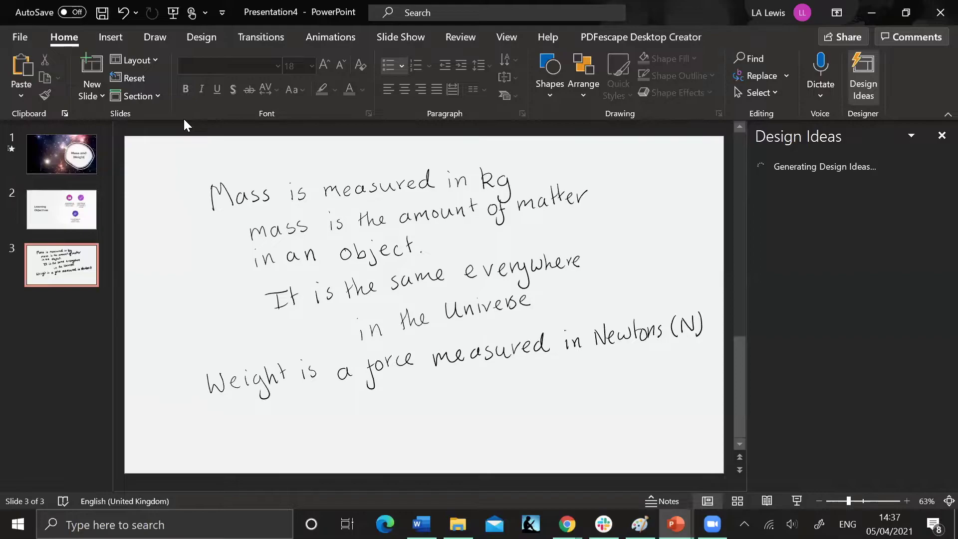
- Add 'and depends where you are.' beneath the weight line
{"action": "mouse_move", "coordinate": [285, 410]}
{"action": "left_mouse_down"}
{"action": "mouse_move", "coordinate": [287, 420]}
{"action": "mouse_move", "coordinate": [314, 399]}
{"action": "left_mouse_up"}
{"action": "mouse_move", "coordinate": [334, 399]}
{"action": "left_mouse_down"}
{"action": "mouse_move", "coordinate": [338, 388]}
{"action": "mouse_move", "coordinate": [360, 414]}
{"action": "left_mouse_up"}
{"action": "left_click_drag", "start_coordinate": [359, 399], "coordinate": [398, 398]}
{"action": "mouse_move", "coordinate": [405, 380]}
{"action": "left_mouse_down"}
{"action": "mouse_move", "coordinate": [405, 398]}
{"action": "mouse_move", "coordinate": [465, 390]}
{"action": "left_mouse_up"}
{"action": "mouse_move", "coordinate": [468, 388]}
{"action": "left_mouse_down"}
{"action": "mouse_move", "coordinate": [483, 382]}
{"action": "mouse_move", "coordinate": [520, 403]}
{"action": "mouse_move", "coordinate": [531, 383]}
{"action": "mouse_move", "coordinate": [589, 383]}
{"action": "left_mouse_up"}
{"action": "left_click", "coordinate": [601, 381]}
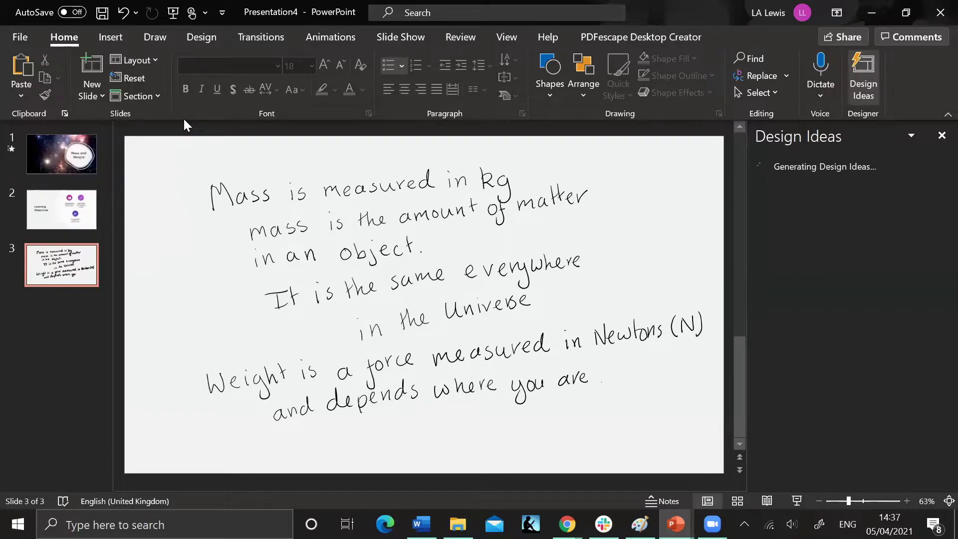
- Add a blank slide 4 and handwrite 'Weight (N) = mass (kg) ×'
{"action": "left_click", "coordinate": [86, 97]}
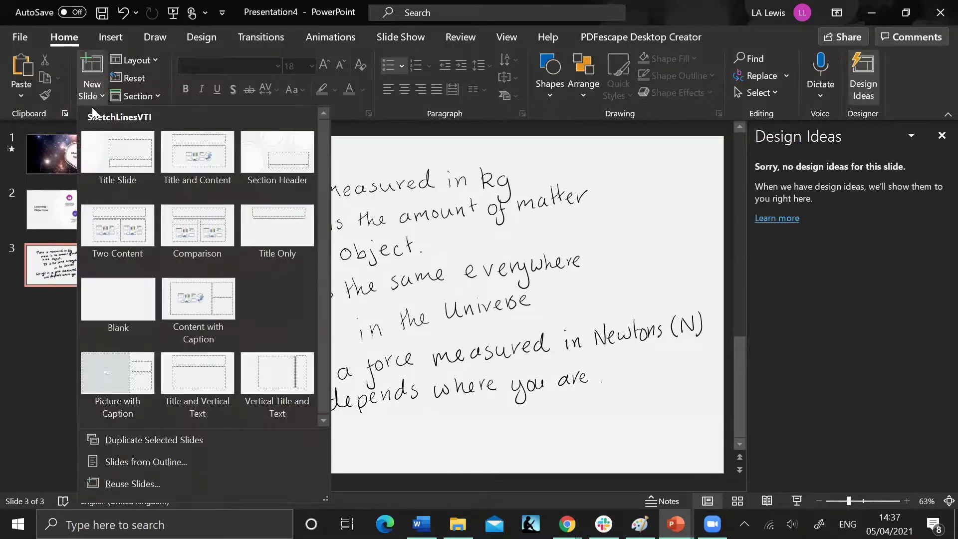
{"action": "left_click", "coordinate": [120, 293]}
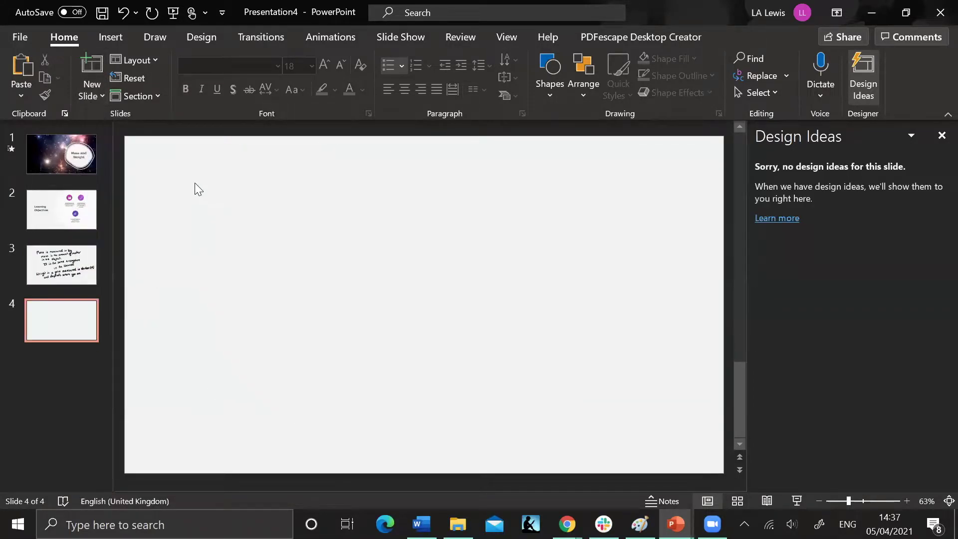
{"action": "mouse_move", "coordinate": [248, 197]}
{"action": "left_mouse_down"}
{"action": "mouse_move", "coordinate": [257, 226]}
{"action": "mouse_move", "coordinate": [271, 198]}
{"action": "mouse_move", "coordinate": [290, 220]}
{"action": "left_mouse_up"}
{"action": "left_click_drag", "start_coordinate": [296, 208], "coordinate": [306, 240]}
{"action": "left_click_drag", "start_coordinate": [319, 196], "coordinate": [331, 220]}
{"action": "left_click_drag", "start_coordinate": [324, 205], "coordinate": [349, 215]}
{"action": "mouse_move", "coordinate": [363, 195]}
{"action": "left_mouse_down"}
{"action": "mouse_move", "coordinate": [362, 212]}
{"action": "mouse_move", "coordinate": [373, 189]}
{"action": "mouse_move", "coordinate": [383, 216]}
{"action": "mouse_move", "coordinate": [414, 201]}
{"action": "left_mouse_up"}
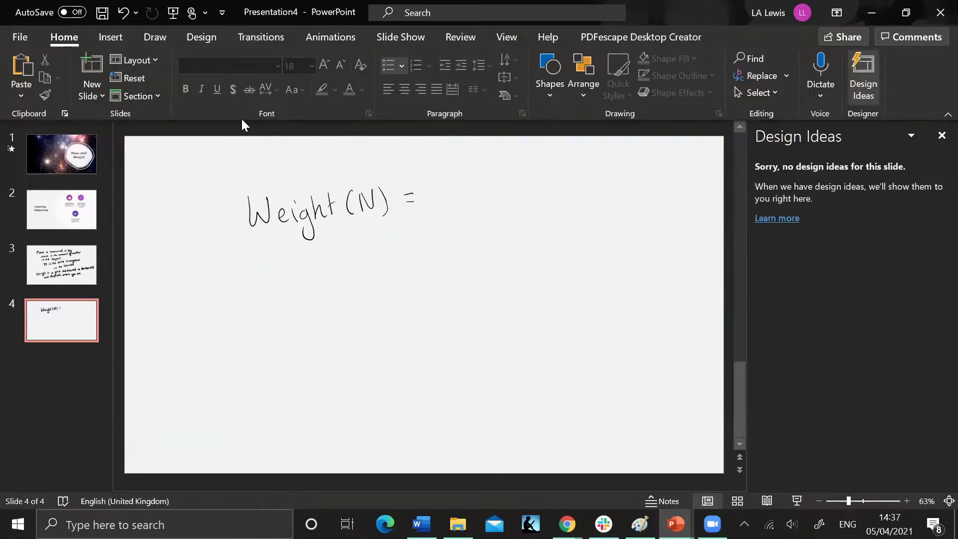
{"action": "left_click_drag", "start_coordinate": [439, 192], "coordinate": [493, 201]}
{"action": "mouse_move", "coordinate": [502, 183]}
{"action": "left_mouse_down"}
{"action": "mouse_move", "coordinate": [502, 199]}
{"action": "mouse_move", "coordinate": [517, 198]}
{"action": "mouse_move", "coordinate": [519, 210]}
{"action": "left_mouse_up"}
{"action": "mouse_move", "coordinate": [528, 178]}
{"action": "left_mouse_down"}
{"action": "mouse_move", "coordinate": [529, 204]}
{"action": "mouse_move", "coordinate": [549, 195]}
{"action": "mouse_move", "coordinate": [542, 196]}
{"action": "mouse_move", "coordinate": [572, 204]}
{"action": "mouse_move", "coordinate": [595, 183]}
{"action": "mouse_move", "coordinate": [604, 192]}
{"action": "mouse_move", "coordinate": [637, 174]}
{"action": "left_mouse_up"}
- Complete the formula with 'gravitational field strength (g)'
{"action": "left_click_drag", "start_coordinate": [633, 181], "coordinate": [646, 186]}
{"action": "left_click_drag", "start_coordinate": [643, 177], "coordinate": [649, 188]}
{"action": "mouse_move", "coordinate": [657, 180]}
{"action": "left_mouse_down"}
{"action": "mouse_move", "coordinate": [660, 189]}
{"action": "mouse_move", "coordinate": [682, 185]}
{"action": "mouse_move", "coordinate": [689, 163]}
{"action": "left_mouse_up"}
{"action": "mouse_move", "coordinate": [609, 202]}
{"action": "left_mouse_down"}
{"action": "mouse_move", "coordinate": [601, 223]}
{"action": "mouse_move", "coordinate": [628, 203]}
{"action": "mouse_move", "coordinate": [631, 215]}
{"action": "left_mouse_up"}
{"action": "left_click_drag", "start_coordinate": [639, 197], "coordinate": [638, 214]}
{"action": "mouse_move", "coordinate": [653, 206]}
{"action": "left_mouse_down"}
{"action": "mouse_move", "coordinate": [646, 213]}
{"action": "mouse_move", "coordinate": [656, 196]}
{"action": "left_mouse_up"}
{"action": "mouse_move", "coordinate": [615, 228]}
{"action": "left_mouse_down"}
{"action": "mouse_move", "coordinate": [604, 245]}
{"action": "mouse_move", "coordinate": [630, 231]}
{"action": "left_mouse_up"}
{"action": "left_click_drag", "start_coordinate": [628, 241], "coordinate": [632, 232]}
{"action": "mouse_move", "coordinate": [635, 237]}
{"action": "left_mouse_down"}
{"action": "mouse_move", "coordinate": [654, 250]}
{"action": "mouse_move", "coordinate": [677, 237]}
{"action": "left_mouse_up"}
{"action": "left_click_drag", "start_coordinate": [692, 216], "coordinate": [689, 236]}
{"action": "left_click_drag", "start_coordinate": [702, 223], "coordinate": [700, 244]}
{"action": "left_click_drag", "start_coordinate": [709, 216], "coordinate": [710, 244]}
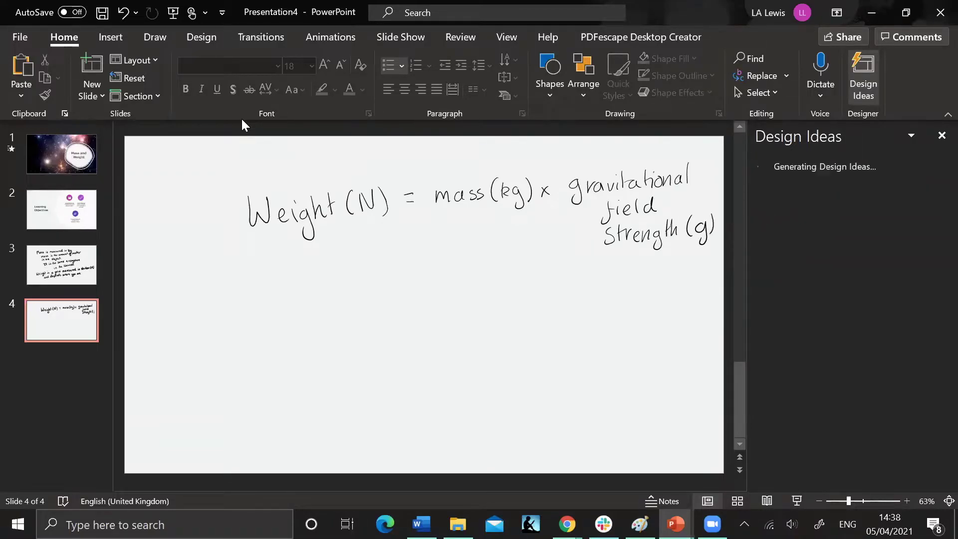
- Write the short form W = m × g below the formula
{"action": "left_click_drag", "start_coordinate": [304, 287], "coordinate": [353, 295]}
{"action": "mouse_move", "coordinate": [367, 283]}
{"action": "left_mouse_down"}
{"action": "mouse_move", "coordinate": [368, 296]}
{"action": "mouse_move", "coordinate": [376, 295]}
{"action": "left_mouse_up"}
{"action": "mouse_move", "coordinate": [376, 284]}
{"action": "left_mouse_down"}
{"action": "mouse_move", "coordinate": [386, 294]}
{"action": "mouse_move", "coordinate": [412, 290]}
{"action": "left_mouse_up"}
{"action": "left_click_drag", "start_coordinate": [431, 277], "coordinate": [428, 303]}
- Start the line 'On Earth, g =' underneath
{"action": "mouse_move", "coordinate": [249, 341]}
{"action": "left_mouse_down"}
{"action": "mouse_move", "coordinate": [234, 357]}
{"action": "mouse_move", "coordinate": [249, 342]}
{"action": "left_mouse_up"}
{"action": "left_click_drag", "start_coordinate": [256, 345], "coordinate": [267, 356]}
{"action": "mouse_move", "coordinate": [283, 337]}
{"action": "left_mouse_down"}
{"action": "mouse_move", "coordinate": [281, 355]}
{"action": "mouse_move", "coordinate": [288, 345]}
{"action": "left_mouse_up"}
{"action": "left_click_drag", "start_coordinate": [281, 354], "coordinate": [291, 353]}
{"action": "left_click_drag", "start_coordinate": [302, 343], "coordinate": [315, 347]}
{"action": "left_click_drag", "start_coordinate": [319, 326], "coordinate": [327, 345]}
{"action": "mouse_move", "coordinate": [309, 336]}
{"action": "left_mouse_down"}
{"action": "mouse_move", "coordinate": [370, 343]}
{"action": "mouse_move", "coordinate": [364, 354]}
{"action": "left_mouse_up"}
- Ink 10 m/s² as Earth's g, add 'On the Moon, g = 1.8', then add blank slide 5
{"action": "left_click_drag", "start_coordinate": [415, 323], "coordinate": [412, 340]}
{"action": "mouse_move", "coordinate": [424, 324]}
{"action": "left_mouse_down"}
{"action": "mouse_move", "coordinate": [420, 336]}
{"action": "mouse_move", "coordinate": [432, 327]}
{"action": "mouse_move", "coordinate": [450, 335]}
{"action": "mouse_move", "coordinate": [469, 314]}
{"action": "left_mouse_up"}
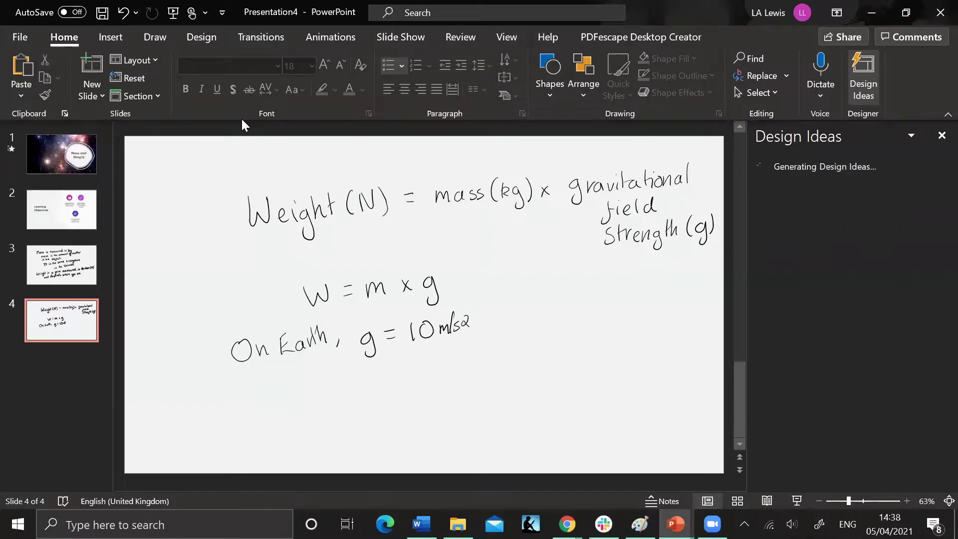
{"action": "mouse_move", "coordinate": [273, 384]}
{"action": "left_mouse_down"}
{"action": "mouse_move", "coordinate": [288, 394]}
{"action": "mouse_move", "coordinate": [317, 388]}
{"action": "mouse_move", "coordinate": [348, 368]}
{"action": "mouse_move", "coordinate": [360, 383]}
{"action": "left_mouse_up"}
{"action": "mouse_move", "coordinate": [370, 374]}
{"action": "left_mouse_down"}
{"action": "mouse_move", "coordinate": [387, 382]}
{"action": "mouse_move", "coordinate": [422, 370]}
{"action": "mouse_move", "coordinate": [423, 388]}
{"action": "mouse_move", "coordinate": [443, 372]}
{"action": "left_mouse_up"}
{"action": "left_click_drag", "start_coordinate": [438, 379], "coordinate": [444, 377]}
{"action": "left_click_drag", "start_coordinate": [457, 362], "coordinate": [479, 362]}
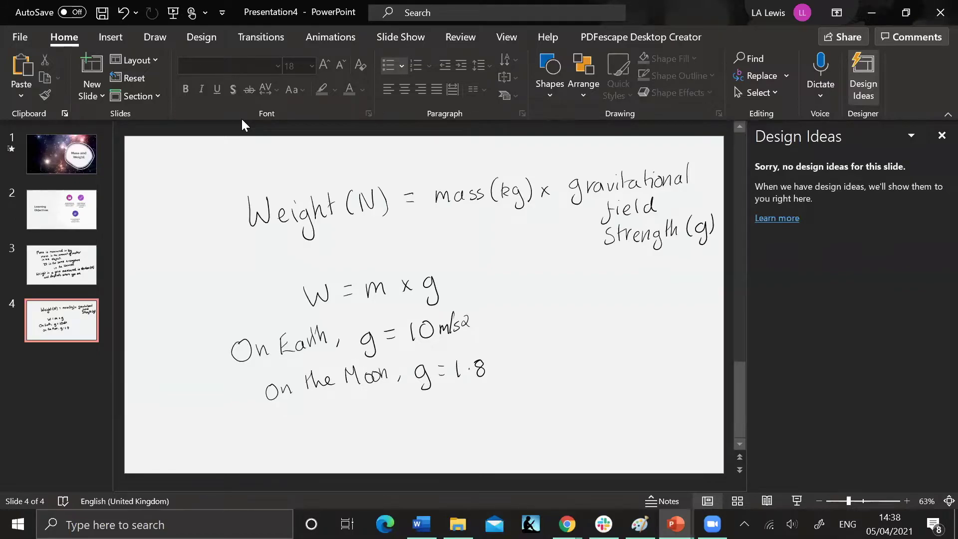
{"action": "left_click", "coordinate": [94, 73]}
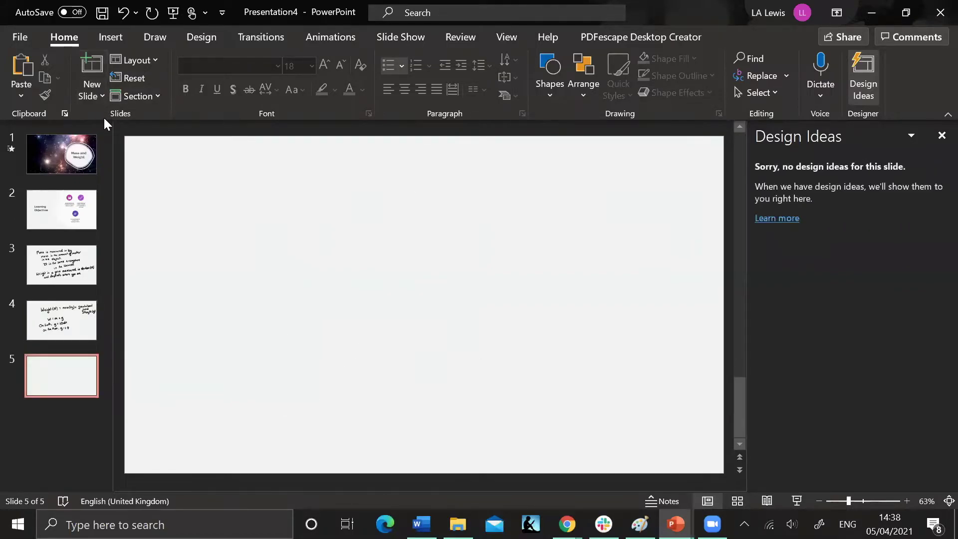
- Handwrite the heading 'A 5kg box of chocolates:' on slide 5
{"action": "mouse_move", "coordinate": [235, 210]}
{"action": "left_mouse_down"}
{"action": "mouse_move", "coordinate": [238, 180]}
{"action": "mouse_move", "coordinate": [248, 207]}
{"action": "mouse_move", "coordinate": [246, 193]}
{"action": "left_mouse_up"}
{"action": "mouse_move", "coordinate": [295, 177]}
{"action": "left_mouse_down"}
{"action": "mouse_move", "coordinate": [285, 200]}
{"action": "mouse_move", "coordinate": [319, 199]}
{"action": "mouse_move", "coordinate": [324, 209]}
{"action": "left_mouse_up"}
{"action": "left_click_drag", "start_coordinate": [346, 173], "coordinate": [350, 196]}
{"action": "mouse_move", "coordinate": [356, 197]}
{"action": "left_mouse_down"}
{"action": "mouse_move", "coordinate": [363, 185]}
{"action": "mouse_move", "coordinate": [357, 196]}
{"action": "mouse_move", "coordinate": [378, 197]}
{"action": "left_mouse_up"}
{"action": "left_click_drag", "start_coordinate": [377, 185], "coordinate": [367, 197]}
{"action": "mouse_move", "coordinate": [397, 184]}
{"action": "left_mouse_down"}
{"action": "mouse_move", "coordinate": [399, 203]}
{"action": "mouse_move", "coordinate": [451, 177]}
{"action": "mouse_move", "coordinate": [463, 176]}
{"action": "mouse_move", "coordinate": [462, 185]}
{"action": "left_mouse_up"}
{"action": "mouse_move", "coordinate": [480, 178]}
{"action": "left_mouse_down"}
{"action": "mouse_move", "coordinate": [503, 186]}
{"action": "mouse_move", "coordinate": [517, 170]}
{"action": "left_mouse_up"}
{"action": "left_click_drag", "start_coordinate": [519, 179], "coordinate": [531, 186]}
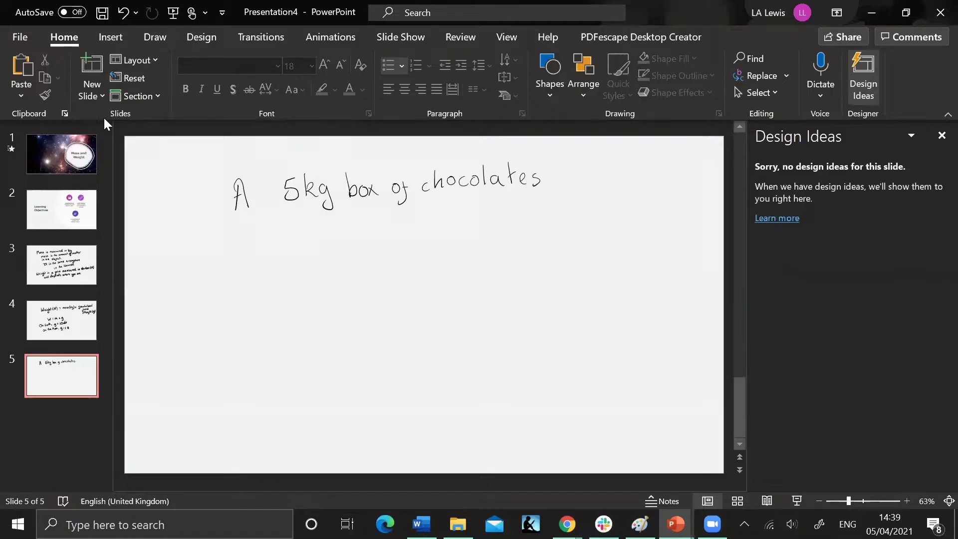
{"action": "left_click_drag", "start_coordinate": [555, 173], "coordinate": [555, 185]}
{"action": "mouse_move", "coordinate": [209, 255]}
{"action": "left_mouse_down"}
{"action": "mouse_move", "coordinate": [204, 270]}
{"action": "mouse_move", "coordinate": [210, 253]}
{"action": "mouse_move", "coordinate": [235, 266]}
{"action": "mouse_move", "coordinate": [253, 252]}
{"action": "mouse_move", "coordinate": [294, 255]}
{"action": "left_mouse_up"}
- Work the Earth weight: 'On Earth: W = 5kg × 10', giving W = 50N
{"action": "left_click", "coordinate": [324, 242]}
{"action": "left_click", "coordinate": [324, 250]}
{"action": "left_click_drag", "start_coordinate": [357, 252], "coordinate": [363, 238]}
{"action": "mouse_move", "coordinate": [376, 241]}
{"action": "left_mouse_down"}
{"action": "mouse_move", "coordinate": [406, 241]}
{"action": "mouse_move", "coordinate": [405, 251]}
{"action": "left_mouse_up"}
{"action": "left_click_drag", "start_coordinate": [405, 232], "coordinate": [441, 243]}
{"action": "mouse_move", "coordinate": [443, 239]}
{"action": "left_mouse_down"}
{"action": "mouse_move", "coordinate": [438, 257]}
{"action": "mouse_move", "coordinate": [478, 240]}
{"action": "left_mouse_up"}
{"action": "mouse_move", "coordinate": [493, 223]}
{"action": "left_mouse_down"}
{"action": "mouse_move", "coordinate": [488, 238]}
{"action": "mouse_move", "coordinate": [495, 222]}
{"action": "left_mouse_up"}
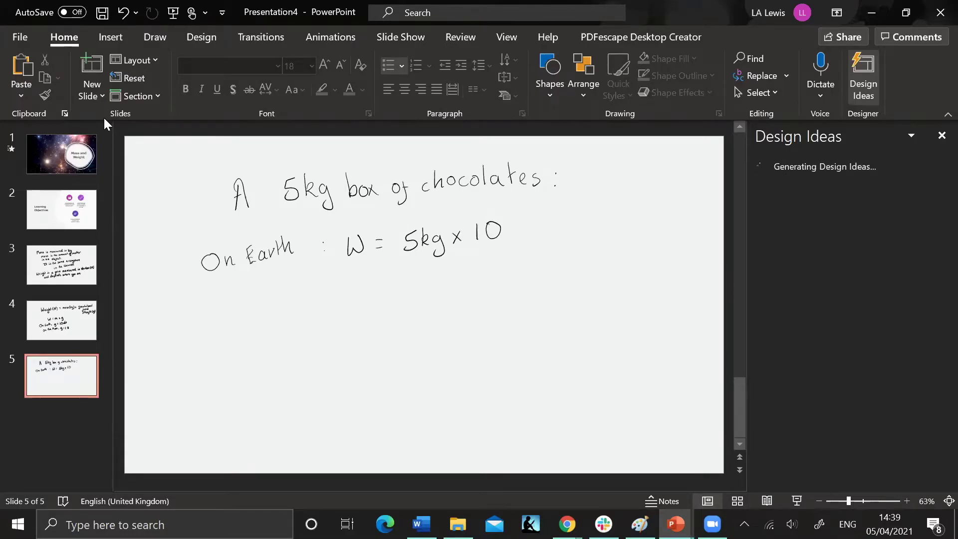
{"action": "mouse_move", "coordinate": [350, 275]}
{"action": "left_mouse_down"}
{"action": "mouse_move", "coordinate": [357, 289]}
{"action": "mouse_move", "coordinate": [370, 273]}
{"action": "mouse_move", "coordinate": [389, 276]}
{"action": "left_mouse_up"}
{"action": "mouse_move", "coordinate": [381, 283]}
{"action": "left_mouse_down"}
{"action": "mouse_move", "coordinate": [415, 282]}
{"action": "mouse_move", "coordinate": [428, 262]}
{"action": "mouse_move", "coordinate": [453, 276]}
{"action": "left_mouse_up"}
{"action": "mouse_move", "coordinate": [456, 259]}
{"action": "left_mouse_down"}
{"action": "mouse_move", "coordinate": [461, 269]}
{"action": "mouse_move", "coordinate": [467, 258]}
{"action": "left_mouse_up"}
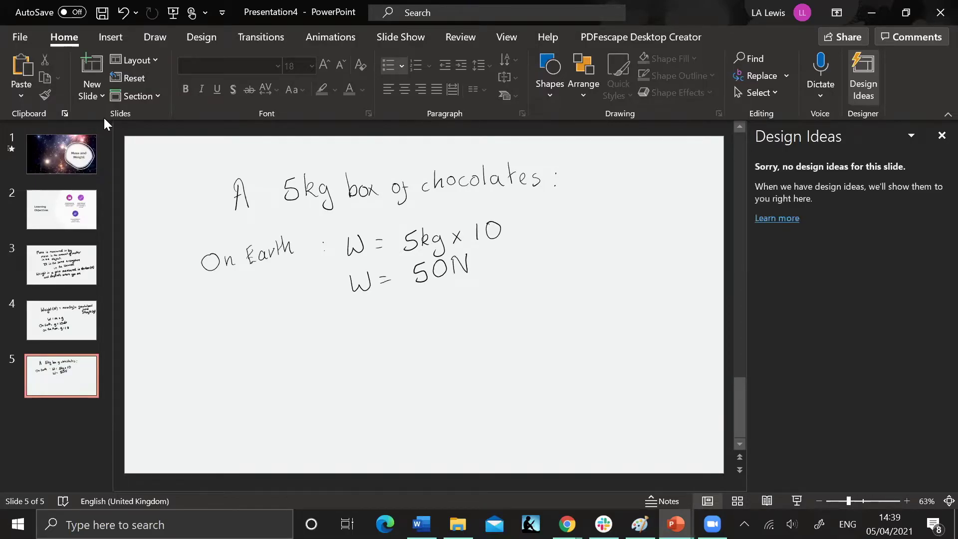
- Write 'On the Moon: W = 5kg × 1.8' and start a new W line below
{"action": "mouse_move", "coordinate": [263, 328]}
{"action": "left_mouse_down"}
{"action": "mouse_move", "coordinate": [289, 345]}
{"action": "mouse_move", "coordinate": [364, 310]}
{"action": "mouse_move", "coordinate": [368, 328]}
{"action": "left_mouse_up"}
{"action": "mouse_move", "coordinate": [374, 320]}
{"action": "left_mouse_down"}
{"action": "mouse_move", "coordinate": [393, 325]}
{"action": "mouse_move", "coordinate": [412, 351]}
{"action": "mouse_move", "coordinate": [438, 353]}
{"action": "mouse_move", "coordinate": [452, 332]}
{"action": "left_mouse_up"}
{"action": "mouse_move", "coordinate": [458, 331]}
{"action": "left_mouse_down"}
{"action": "mouse_move", "coordinate": [458, 350]}
{"action": "mouse_move", "coordinate": [475, 363]}
{"action": "mouse_move", "coordinate": [491, 347]}
{"action": "left_mouse_up"}
{"action": "mouse_move", "coordinate": [507, 327]}
{"action": "left_mouse_down"}
{"action": "mouse_move", "coordinate": [510, 343]}
{"action": "mouse_move", "coordinate": [518, 337]}
{"action": "left_mouse_up"}
{"action": "mouse_move", "coordinate": [532, 324]}
{"action": "left_mouse_down"}
{"action": "mouse_move", "coordinate": [530, 339]}
{"action": "mouse_move", "coordinate": [537, 323]}
{"action": "left_mouse_up"}
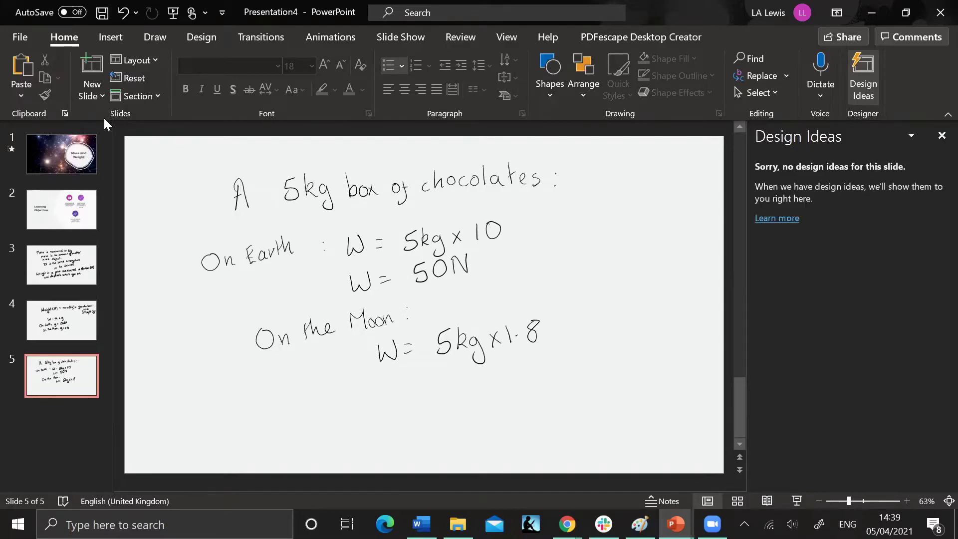
{"action": "mouse_move", "coordinate": [379, 386]}
{"action": "left_mouse_down"}
{"action": "mouse_move", "coordinate": [394, 403]}
{"action": "mouse_move", "coordinate": [399, 384]}
{"action": "left_mouse_up"}
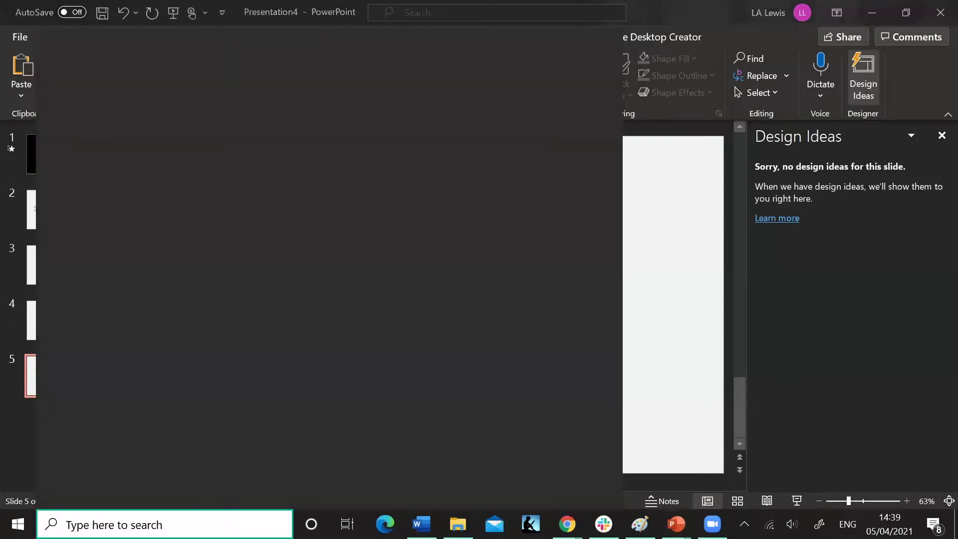
- Open Calculator by searching 'calci', compute 5 × 1.8 = 9, then minimize it
{"action": "type", "text": "calci"}
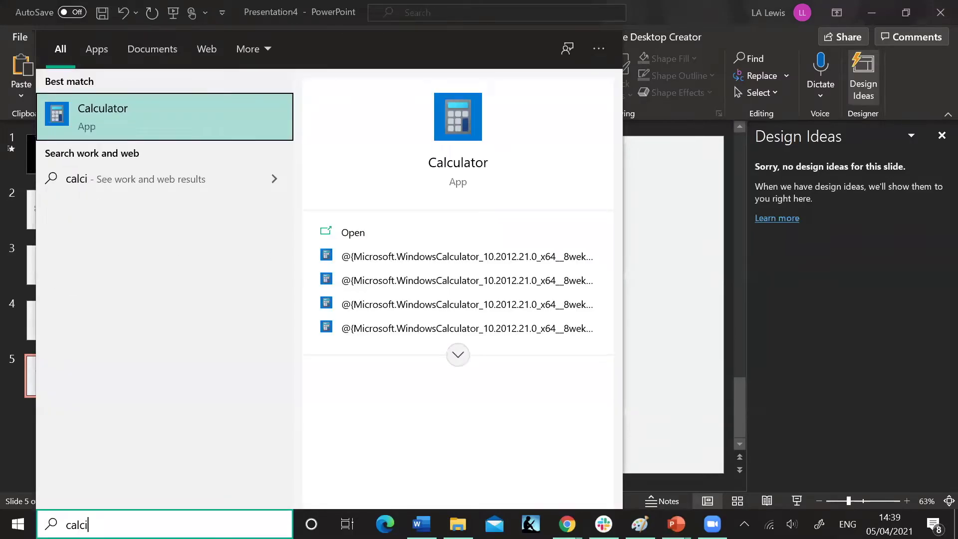
{"action": "left_click", "coordinate": [137, 118]}
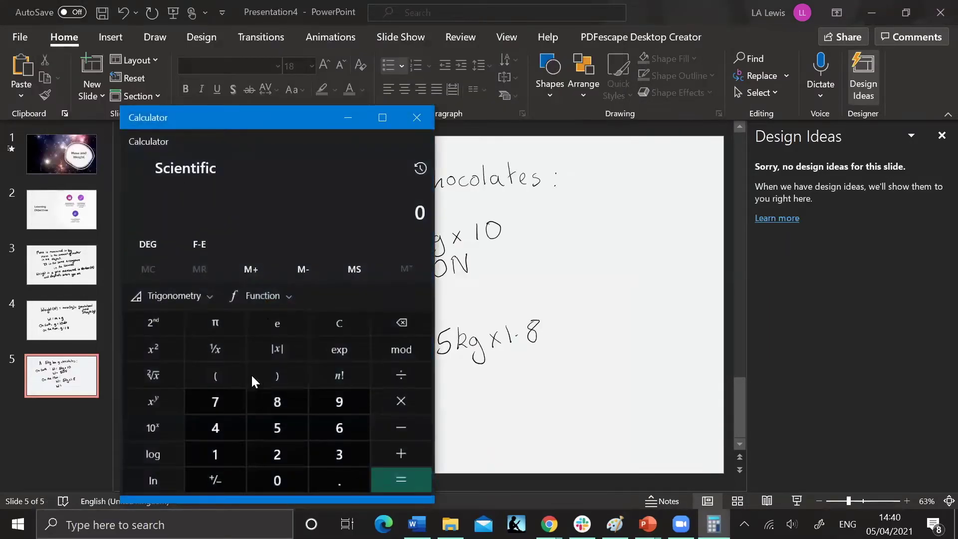
{"action": "left_click", "coordinate": [279, 409]}
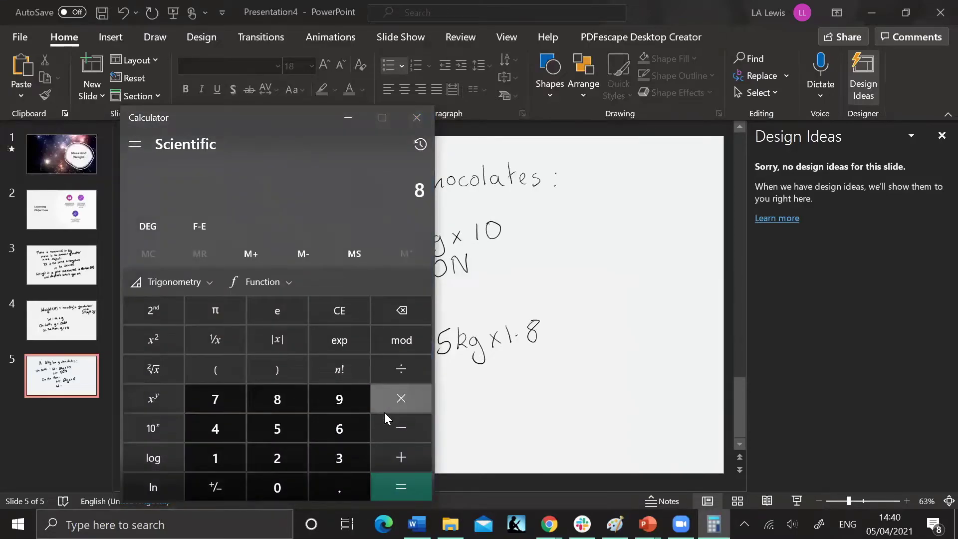
{"action": "left_click", "coordinate": [403, 309]}
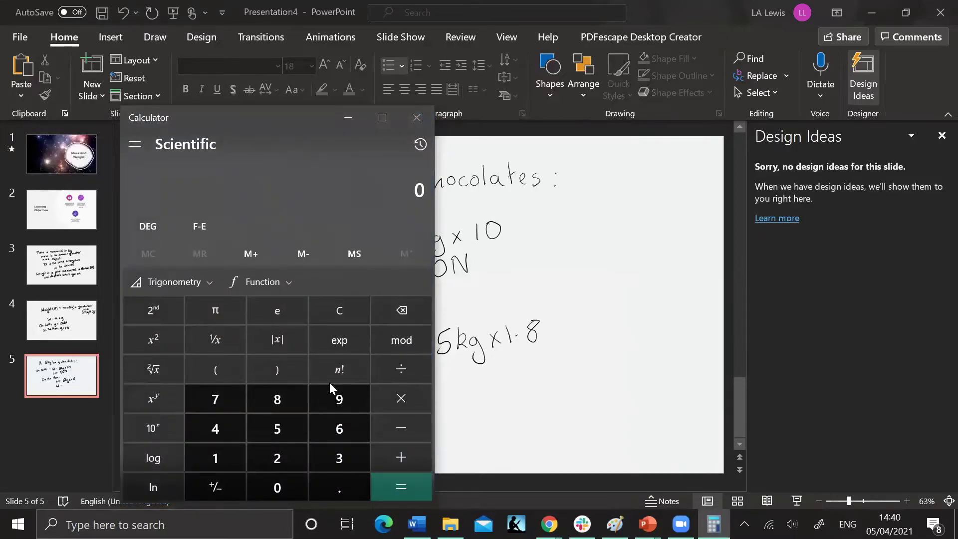
{"action": "left_click", "coordinate": [285, 423]}
{"action": "left_click", "coordinate": [392, 397]}
{"action": "left_click", "coordinate": [215, 458]}
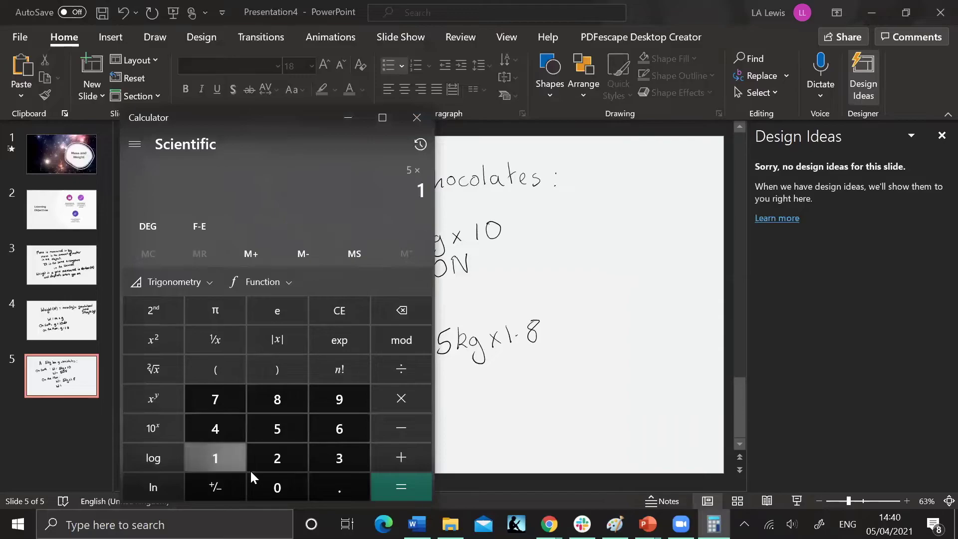
{"action": "left_click", "coordinate": [335, 489]}
{"action": "left_click", "coordinate": [284, 402]}
{"action": "left_click", "coordinate": [389, 484]}
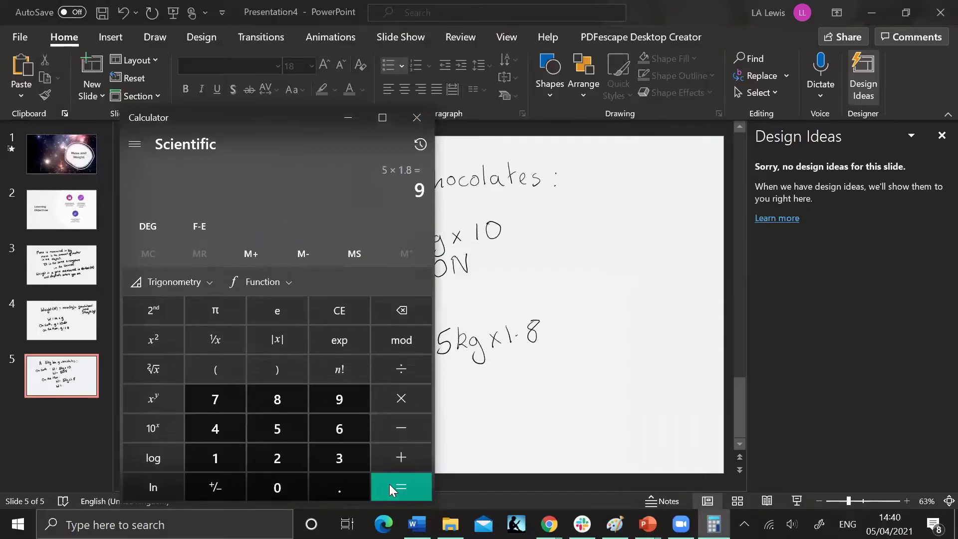
{"action": "left_click", "coordinate": [348, 119]}
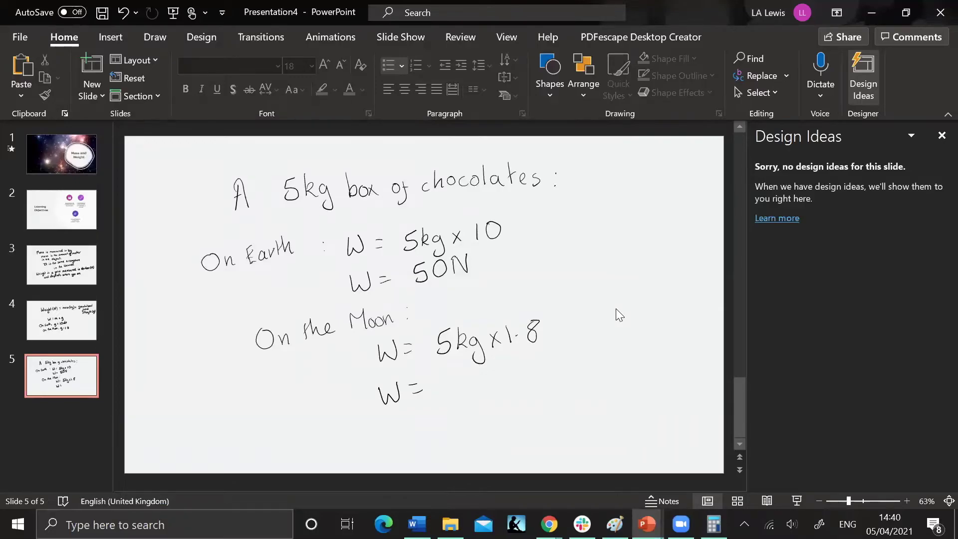
- Handwrite 9N after the last 'W =' on slide 5 as the Moon weight
{"action": "mouse_move", "coordinate": [451, 369]}
{"action": "left_mouse_down"}
{"action": "mouse_move", "coordinate": [458, 391]}
{"action": "mouse_move", "coordinate": [464, 373]}
{"action": "mouse_move", "coordinate": [479, 369]}
{"action": "left_mouse_up"}
- Add blank slide 6 and handwrite W = m × g at the top
{"action": "left_click", "coordinate": [88, 77]}
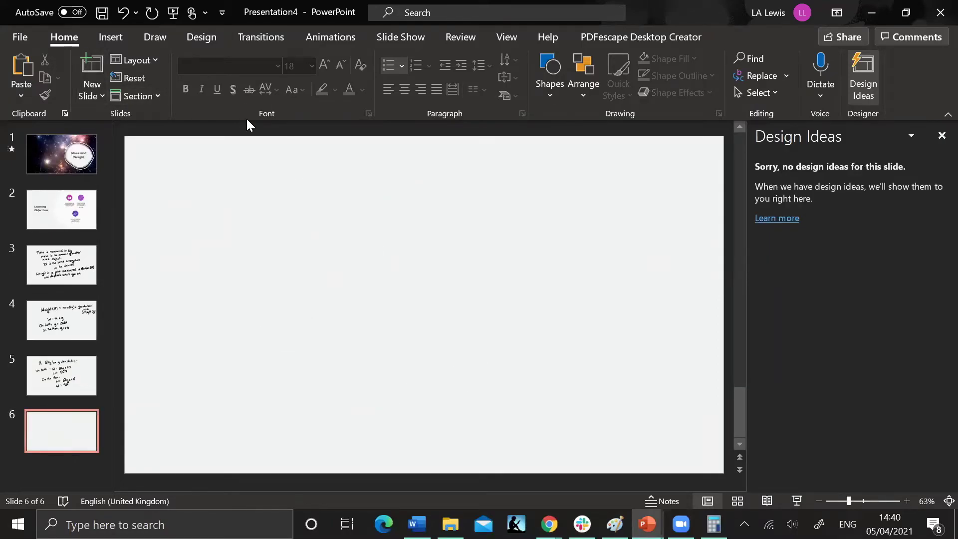
{"action": "mouse_move", "coordinate": [265, 171]}
{"action": "left_mouse_down"}
{"action": "mouse_move", "coordinate": [280, 198]}
{"action": "mouse_move", "coordinate": [285, 175]}
{"action": "left_mouse_up"}
{"action": "left_click_drag", "start_coordinate": [298, 186], "coordinate": [373, 204]}
{"action": "left_click", "coordinate": [312, 187]}
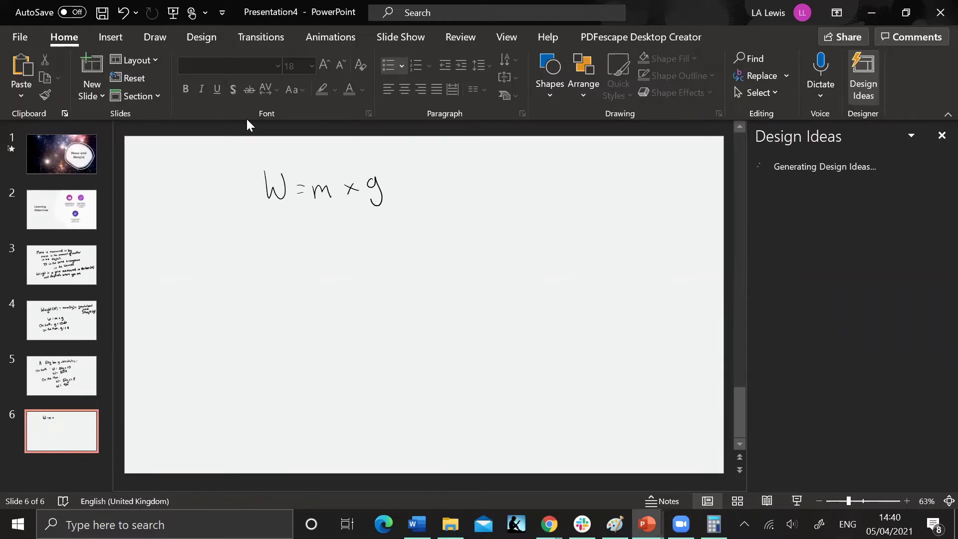
- Handwrite 'If a cat has a weight of 100N, what…' below the formula
{"action": "mouse_move", "coordinate": [204, 248]}
{"action": "left_mouse_down"}
{"action": "mouse_move", "coordinate": [221, 246]}
{"action": "mouse_move", "coordinate": [208, 260]}
{"action": "mouse_move", "coordinate": [222, 270]}
{"action": "left_mouse_up"}
{"action": "left_click_drag", "start_coordinate": [222, 260], "coordinate": [259, 257]}
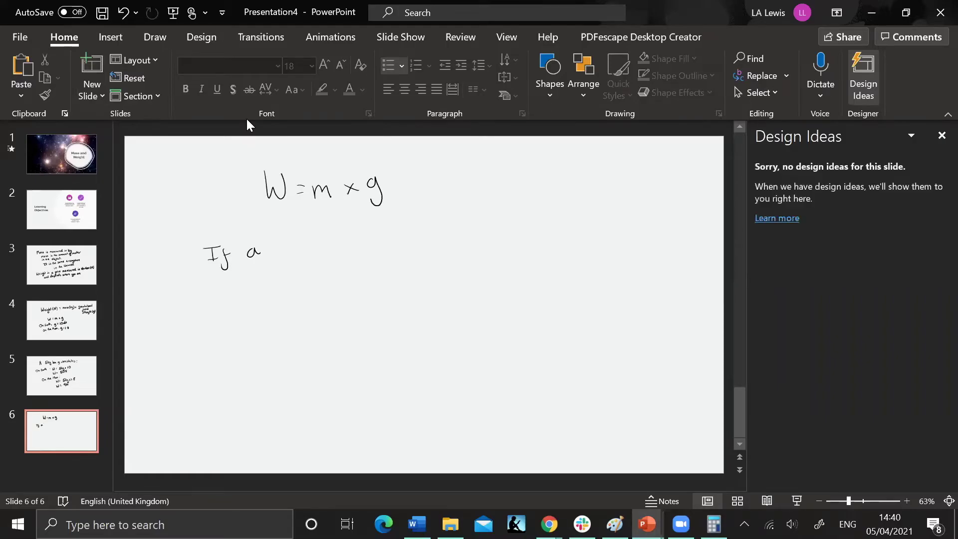
{"action": "mouse_move", "coordinate": [294, 243]}
{"action": "left_mouse_down"}
{"action": "mouse_move", "coordinate": [294, 254]}
{"action": "mouse_move", "coordinate": [307, 245]}
{"action": "mouse_move", "coordinate": [309, 253]}
{"action": "left_mouse_up"}
{"action": "mouse_move", "coordinate": [314, 234]}
{"action": "left_mouse_down"}
{"action": "mouse_move", "coordinate": [315, 252]}
{"action": "mouse_move", "coordinate": [318, 242]}
{"action": "mouse_move", "coordinate": [367, 245]}
{"action": "left_mouse_up"}
{"action": "mouse_move", "coordinate": [399, 230]}
{"action": "left_mouse_down"}
{"action": "mouse_move", "coordinate": [392, 239]}
{"action": "mouse_move", "coordinate": [451, 238]}
{"action": "mouse_move", "coordinate": [468, 249]}
{"action": "mouse_move", "coordinate": [484, 222]}
{"action": "mouse_move", "coordinate": [485, 245]}
{"action": "left_mouse_up"}
{"action": "mouse_move", "coordinate": [493, 213]}
{"action": "left_mouse_down"}
{"action": "mouse_move", "coordinate": [495, 233]}
{"action": "mouse_move", "coordinate": [499, 220]}
{"action": "mouse_move", "coordinate": [523, 245]}
{"action": "left_mouse_up"}
{"action": "mouse_move", "coordinate": [519, 231]}
{"action": "left_mouse_down"}
{"action": "mouse_move", "coordinate": [564, 228]}
{"action": "mouse_move", "coordinate": [575, 215]}
{"action": "mouse_move", "coordinate": [605, 221]}
{"action": "mouse_move", "coordinate": [617, 205]}
{"action": "left_mouse_up"}
{"action": "left_click_drag", "start_coordinate": [627, 216], "coordinate": [624, 224]}
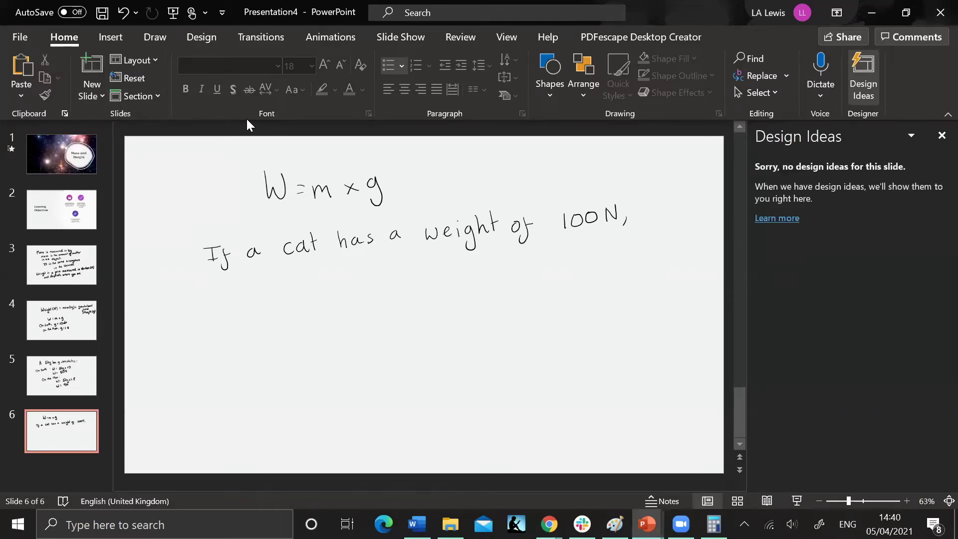
{"action": "left_click_drag", "start_coordinate": [272, 285], "coordinate": [319, 290]}
{"action": "left_click_drag", "start_coordinate": [312, 282], "coordinate": [357, 280]}
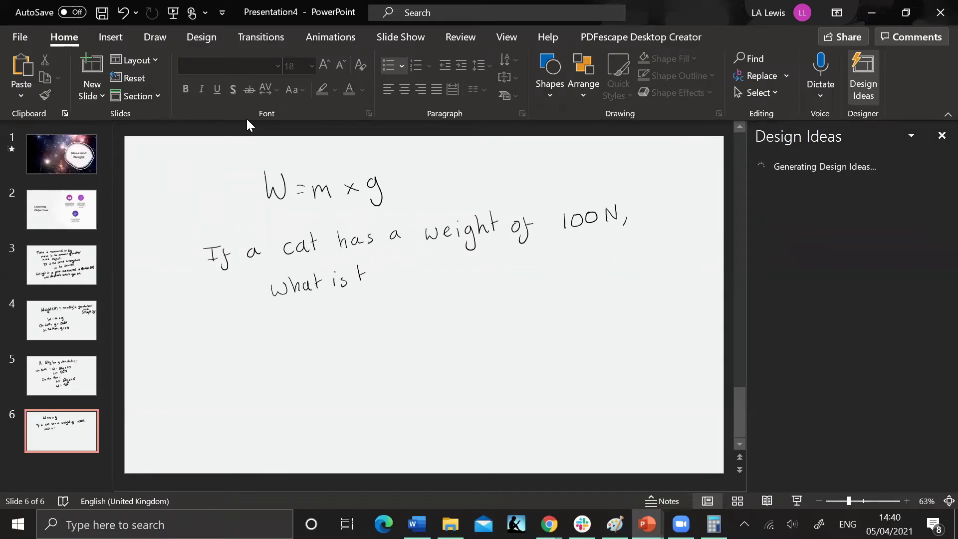
- Handwrite 'mass?' to finish the cat question, then '=> 100N = m × 10' beneath it
{"action": "mouse_move", "coordinate": [389, 276]}
{"action": "left_mouse_down"}
{"action": "mouse_move", "coordinate": [399, 267]}
{"action": "mouse_move", "coordinate": [402, 278]}
{"action": "left_mouse_up"}
{"action": "left_click_drag", "start_coordinate": [411, 266], "coordinate": [406, 270]}
{"action": "left_click_drag", "start_coordinate": [225, 337], "coordinate": [236, 337]}
{"action": "left_click_drag", "start_coordinate": [232, 347], "coordinate": [243, 350]}
{"action": "mouse_move", "coordinate": [316, 323]}
{"action": "left_mouse_down"}
{"action": "mouse_move", "coordinate": [327, 337]}
{"action": "mouse_move", "coordinate": [334, 324]}
{"action": "left_mouse_up"}
{"action": "left_click_drag", "start_coordinate": [342, 332], "coordinate": [352, 313]}
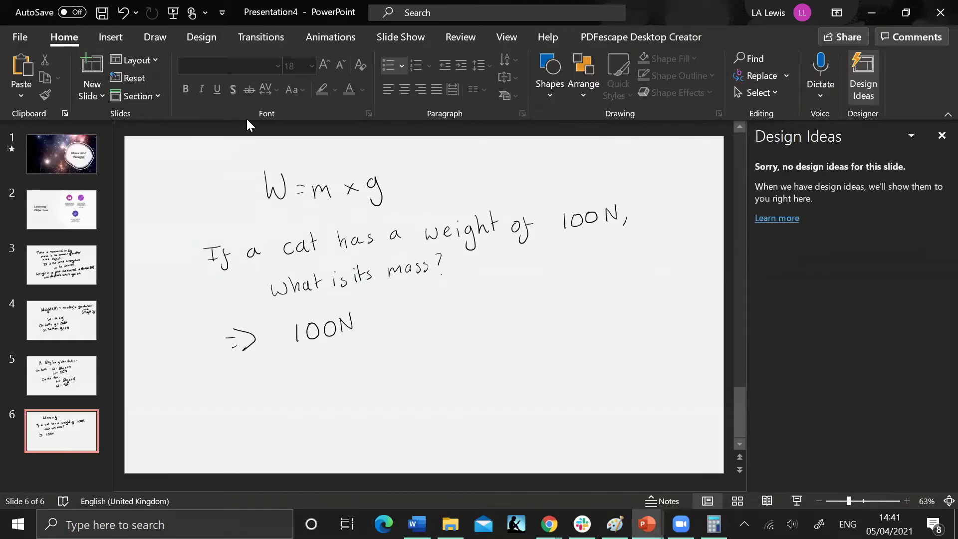
{"action": "left_click_drag", "start_coordinate": [375, 324], "coordinate": [385, 323]}
{"action": "mouse_move", "coordinate": [412, 315]}
{"action": "left_mouse_down"}
{"action": "mouse_move", "coordinate": [423, 324]}
{"action": "mouse_move", "coordinate": [442, 318]}
{"action": "left_mouse_up"}
{"action": "mouse_move", "coordinate": [442, 307]}
{"action": "left_mouse_down"}
{"action": "mouse_move", "coordinate": [433, 318]}
{"action": "mouse_move", "coordinate": [471, 300]}
{"action": "left_mouse_up"}
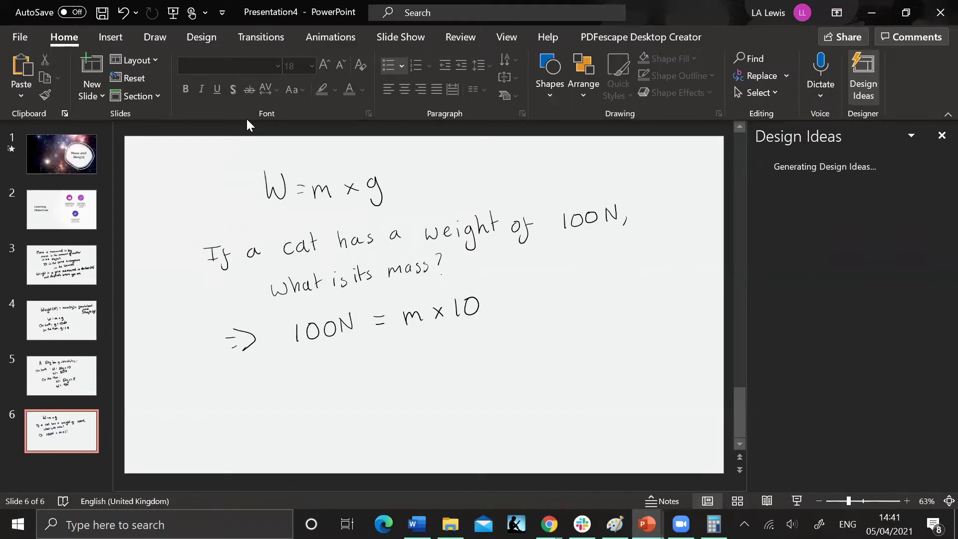
- On the next line, divide by 10: '=> 100N/10 = 10kg'
{"action": "mouse_move", "coordinate": [259, 368]}
{"action": "left_mouse_down"}
{"action": "mouse_move", "coordinate": [261, 381]}
{"action": "mouse_move", "coordinate": [213, 379]}
{"action": "left_mouse_up"}
{"action": "mouse_move", "coordinate": [318, 361]}
{"action": "left_mouse_down"}
{"action": "mouse_move", "coordinate": [315, 378]}
{"action": "mouse_move", "coordinate": [346, 352]}
{"action": "left_mouse_up"}
{"action": "mouse_move", "coordinate": [310, 388]}
{"action": "left_mouse_down"}
{"action": "mouse_move", "coordinate": [355, 379]}
{"action": "mouse_move", "coordinate": [332, 407]}
{"action": "mouse_move", "coordinate": [382, 367]}
{"action": "left_mouse_up"}
{"action": "mouse_move", "coordinate": [375, 376]}
{"action": "left_mouse_down"}
{"action": "mouse_move", "coordinate": [383, 375]}
{"action": "mouse_move", "coordinate": [369, 350]}
{"action": "mouse_move", "coordinate": [419, 374]}
{"action": "mouse_move", "coordinate": [429, 354]}
{"action": "mouse_move", "coordinate": [475, 369]}
{"action": "mouse_move", "coordinate": [455, 381]}
{"action": "left_mouse_up"}
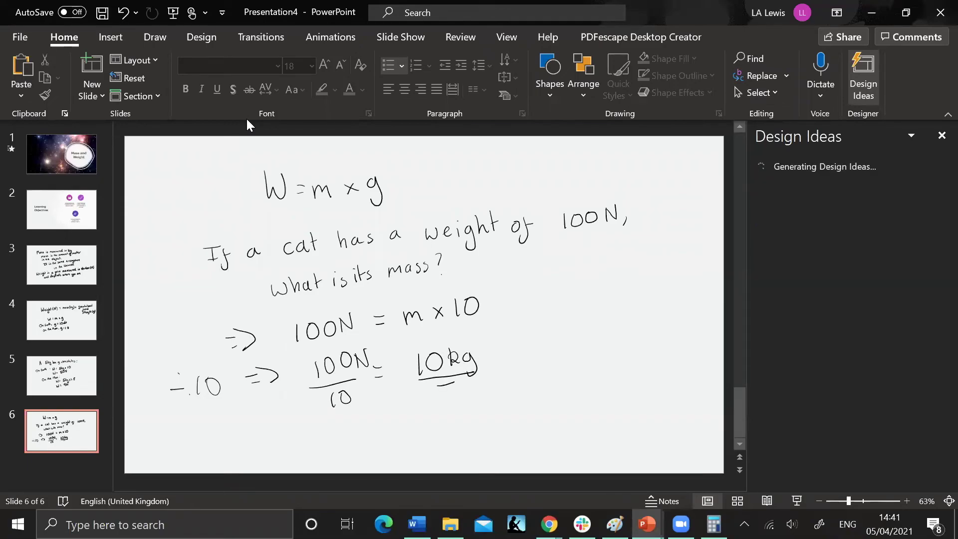